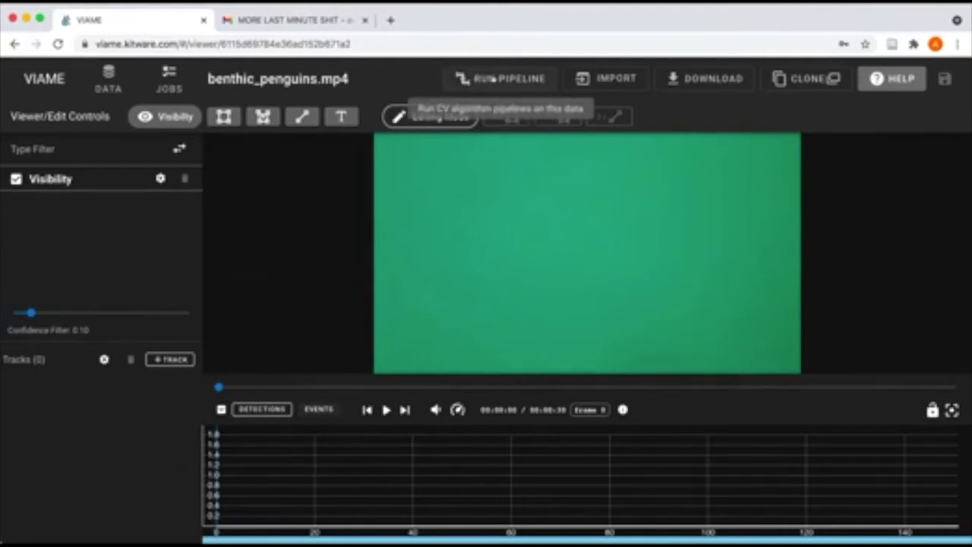
Run the "empty frame lbls 1fr" utility pipeline on benthic_penguins.mp4 and dismiss the launch confirmation
{"action": "left_click", "coordinate": [492, 78]}
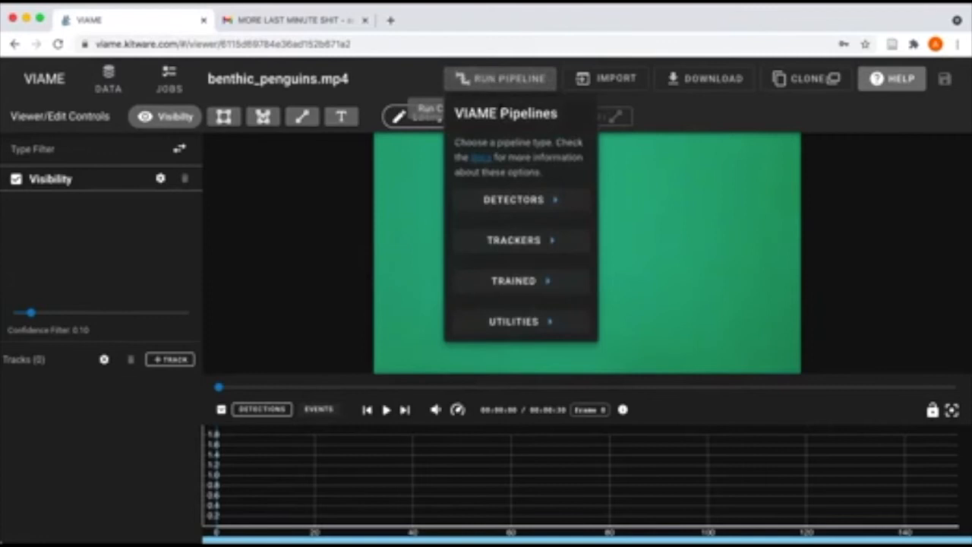
{"action": "left_click", "coordinate": [515, 320]}
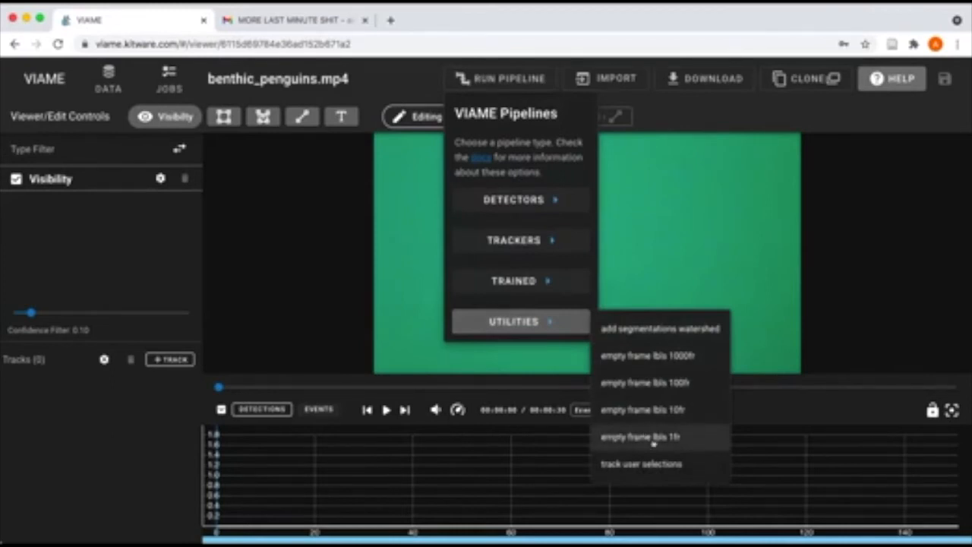
{"action": "left_click", "coordinate": [672, 438]}
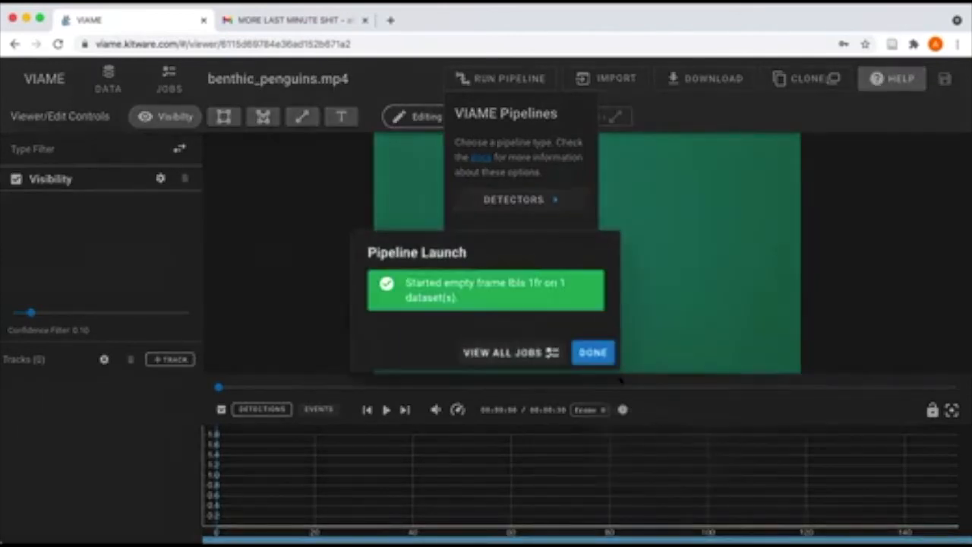
{"action": "left_click", "coordinate": [600, 352]}
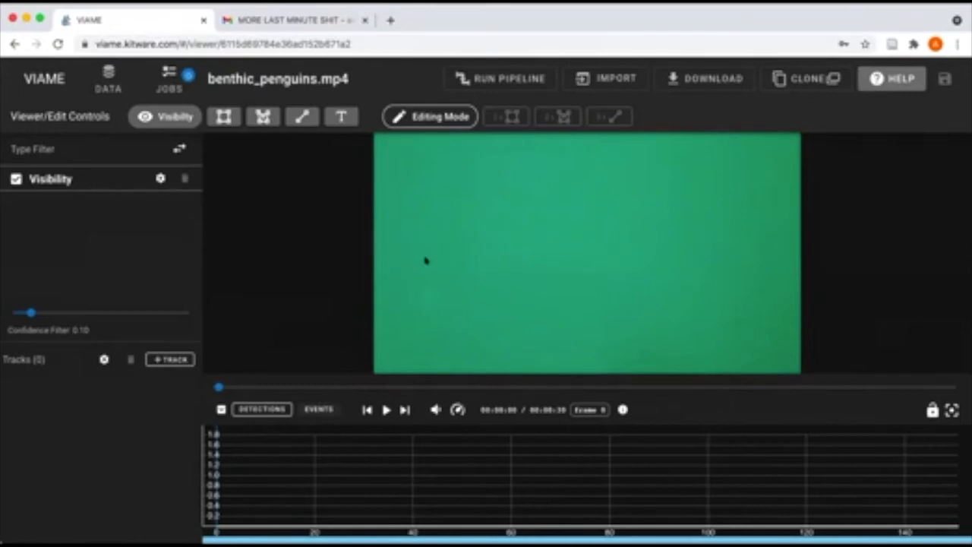
Return to the training footage folder and reopen benthic_penguins.mp4 in the annotator to check the generated track list
{"action": "left_click", "coordinate": [109, 83]}
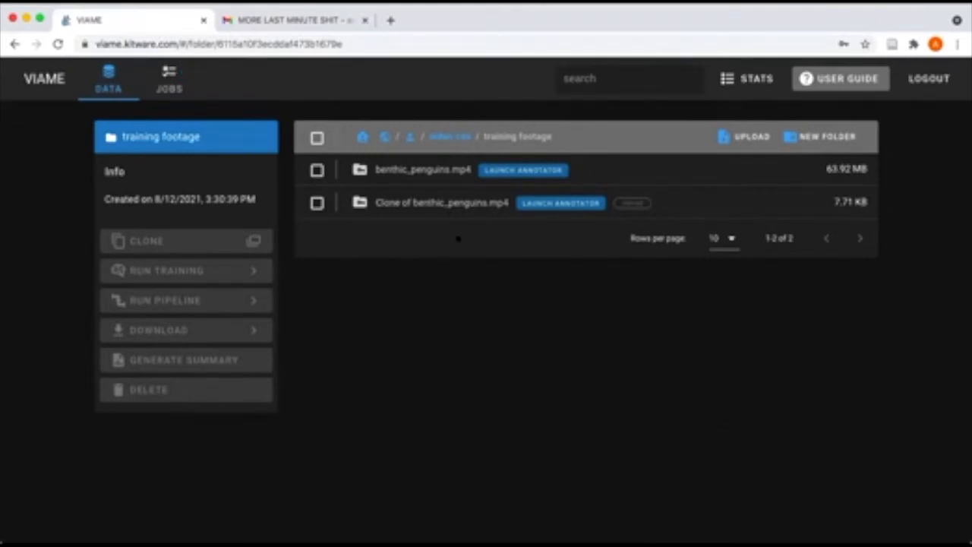
{"action": "left_click", "coordinate": [496, 168]}
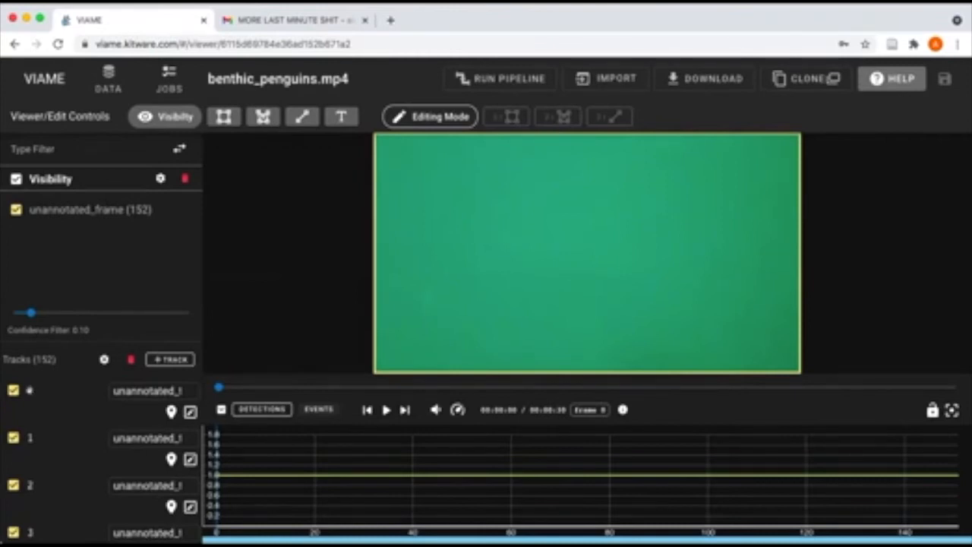
{"action": "scroll", "coordinate": [30, 391], "scroll_direction": "down", "scroll_amount": 1}
{"action": "scroll", "coordinate": [30, 391], "scroll_direction": "up", "scroll_amount": 1}
Change the type of track 0 to no_penguin
{"action": "left_click", "coordinate": [152, 391]}
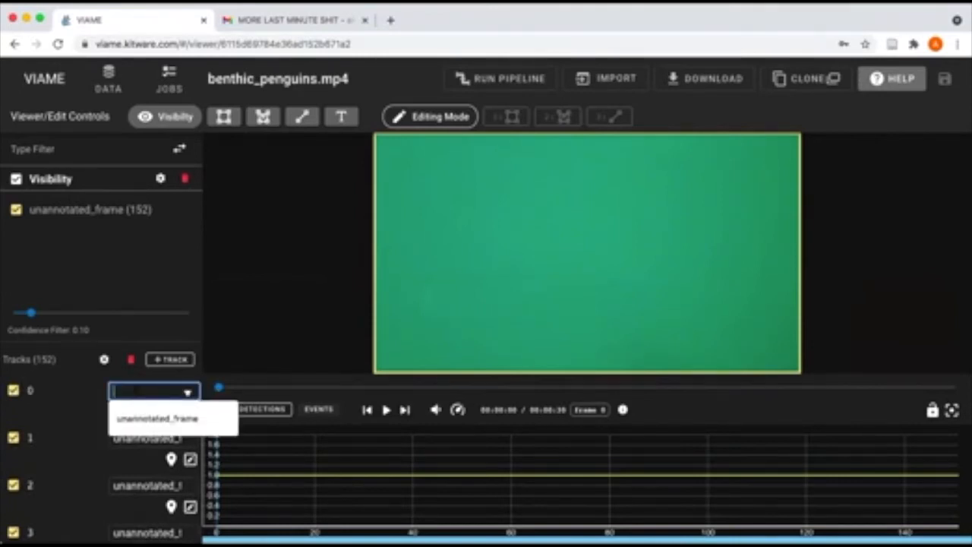
{"action": "left_click", "coordinate": [60, 399]}
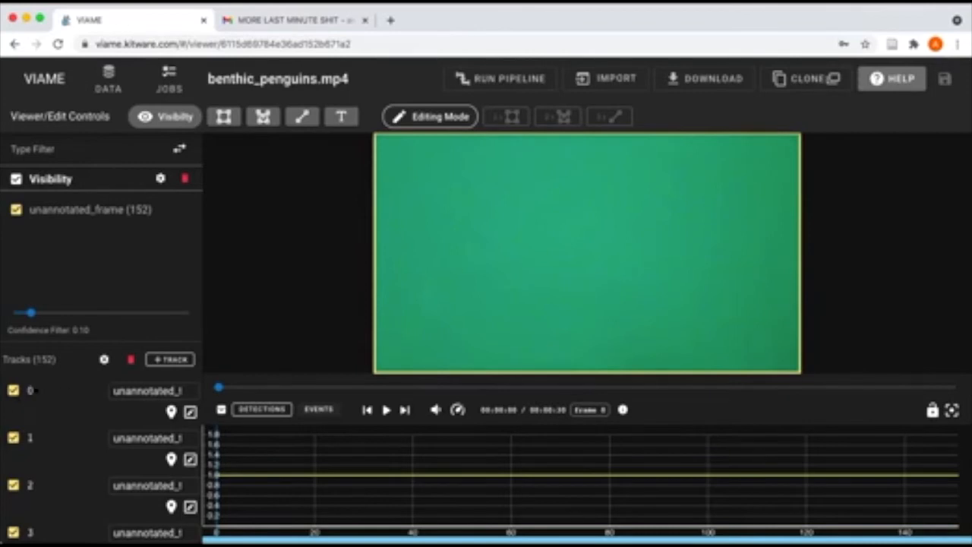
{"action": "left_click", "coordinate": [29, 391]}
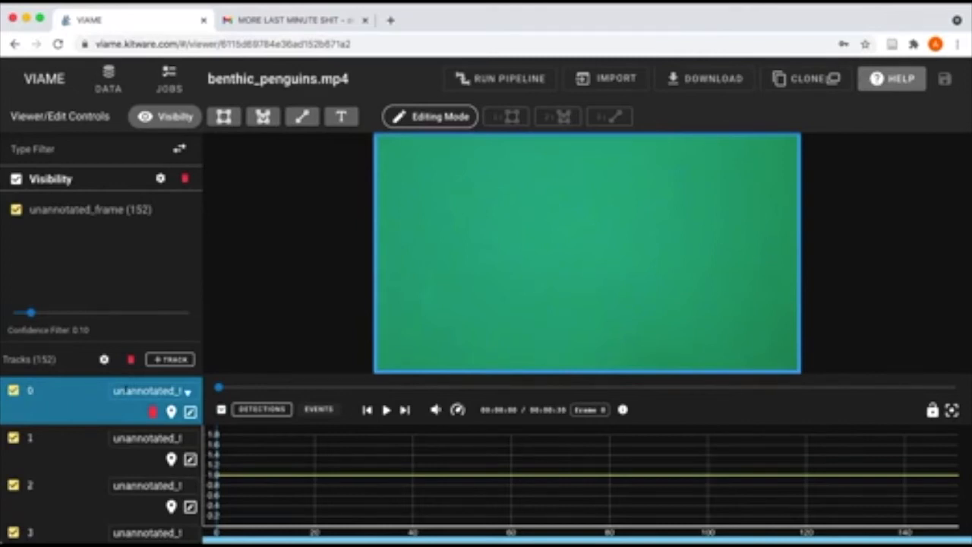
{"action": "left_click", "coordinate": [115, 390]}
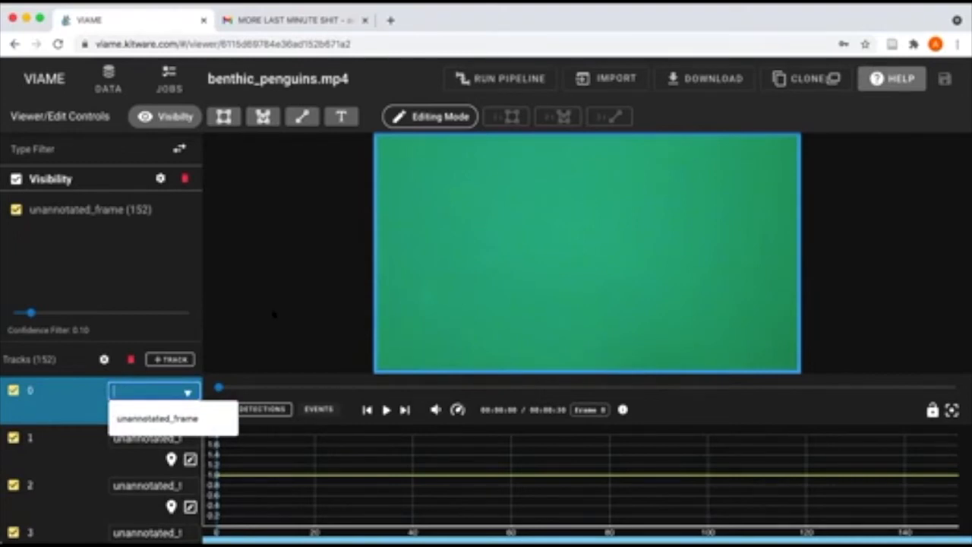
{"action": "type", "text": "rs"}
{"action": "type", "text": "_penguin"}
{"action": "key", "text": "Return"}
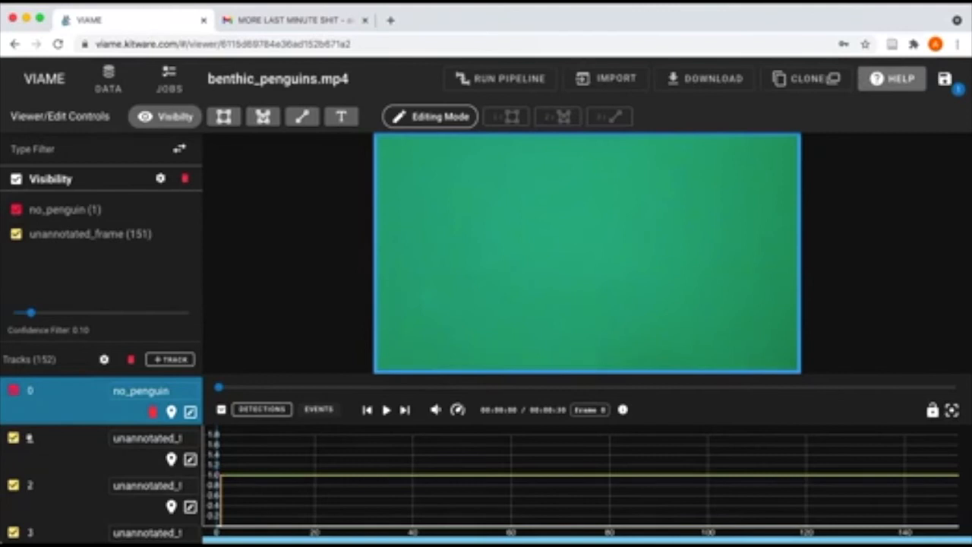
Assign the existing no_penguin type to track 1
{"action": "left_click", "coordinate": [29, 439]}
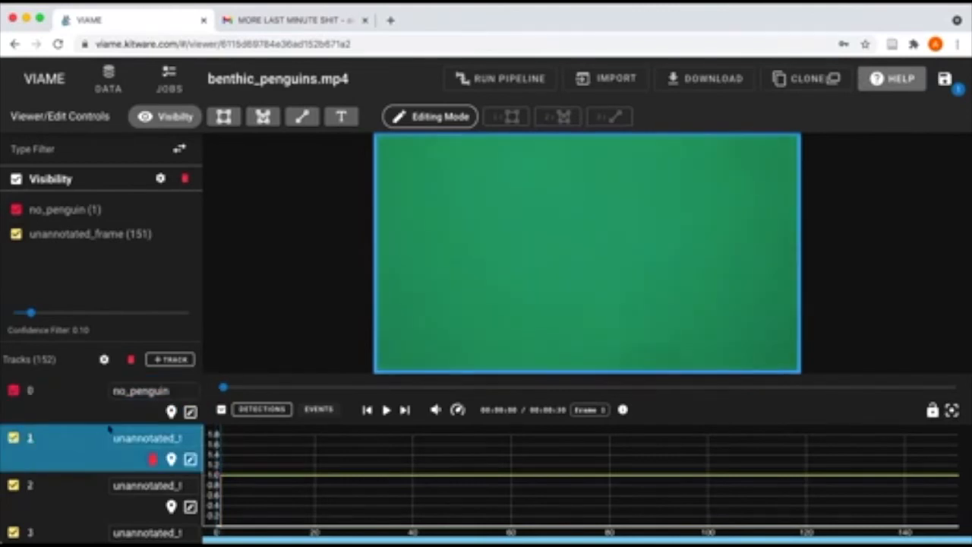
{"action": "left_click", "coordinate": [124, 431]}
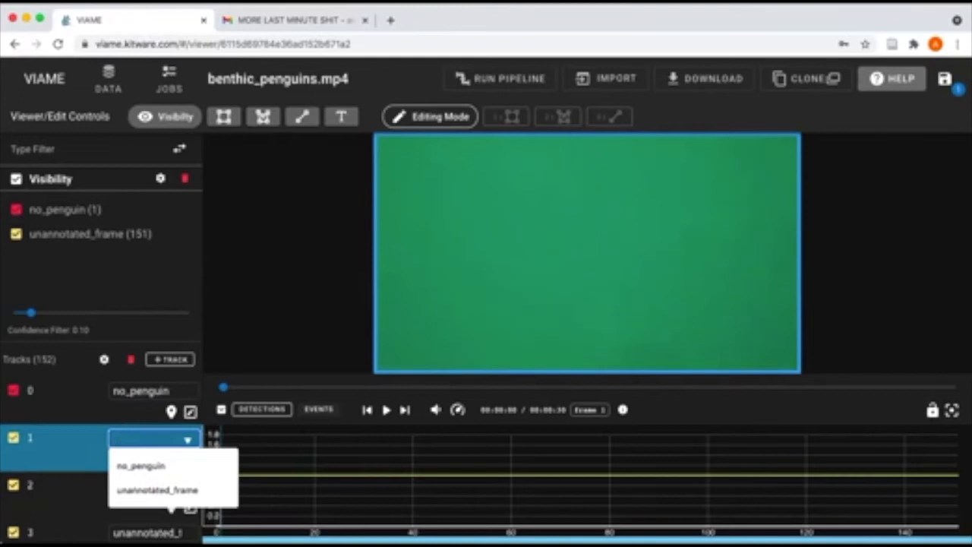
{"action": "key", "text": "Down"}
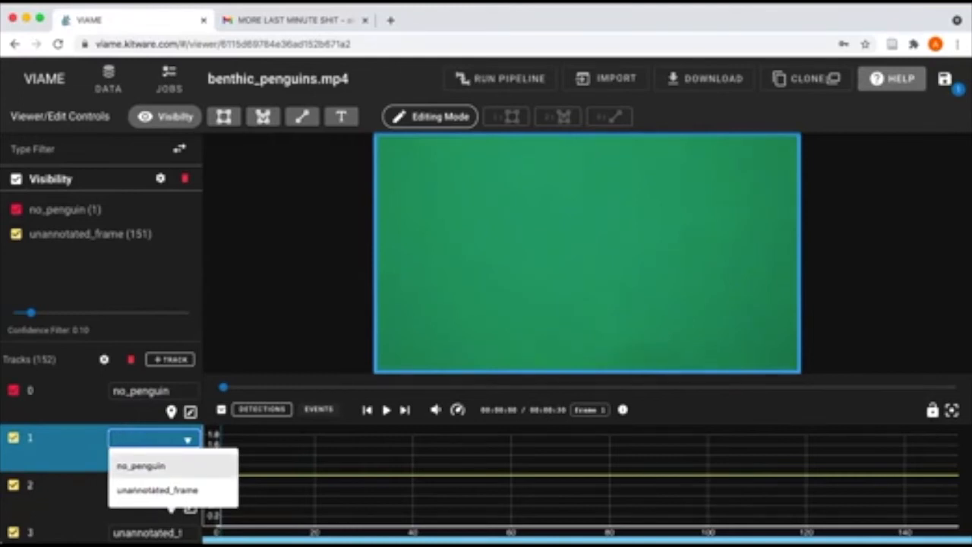
{"action": "key", "text": "Return"}
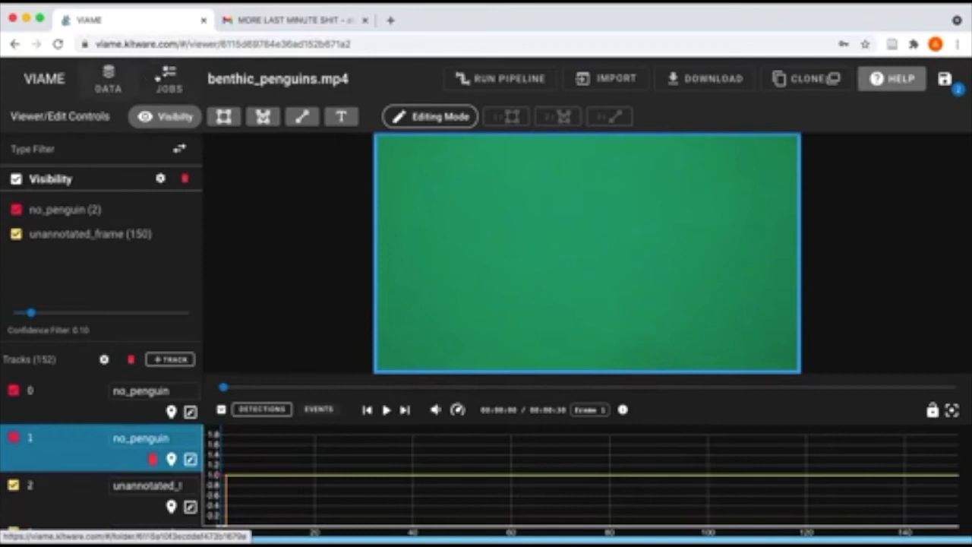
Leave the annotator discarding the unsaved track type changes, and relaunch it for benthic_penguins.mp4
{"action": "left_click", "coordinate": [113, 79]}
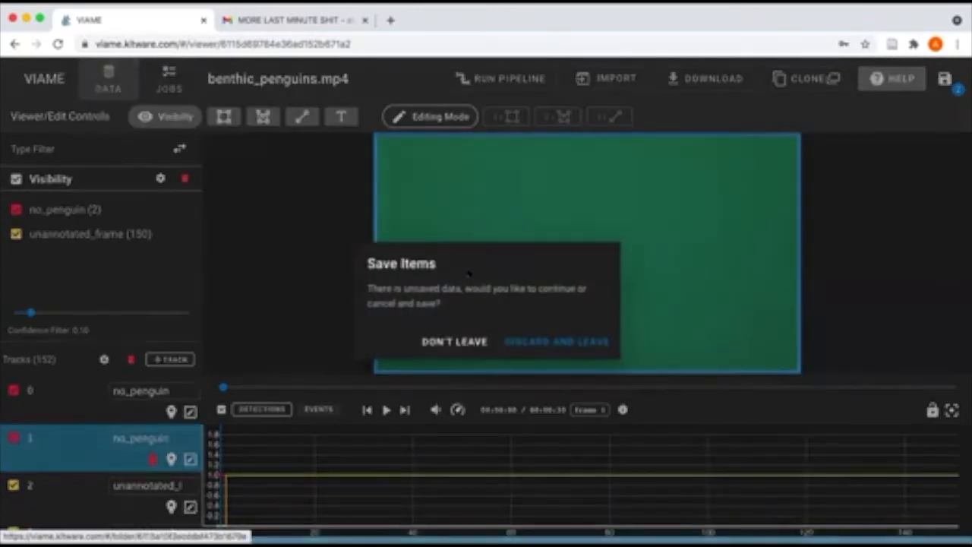
{"action": "left_click", "coordinate": [536, 341]}
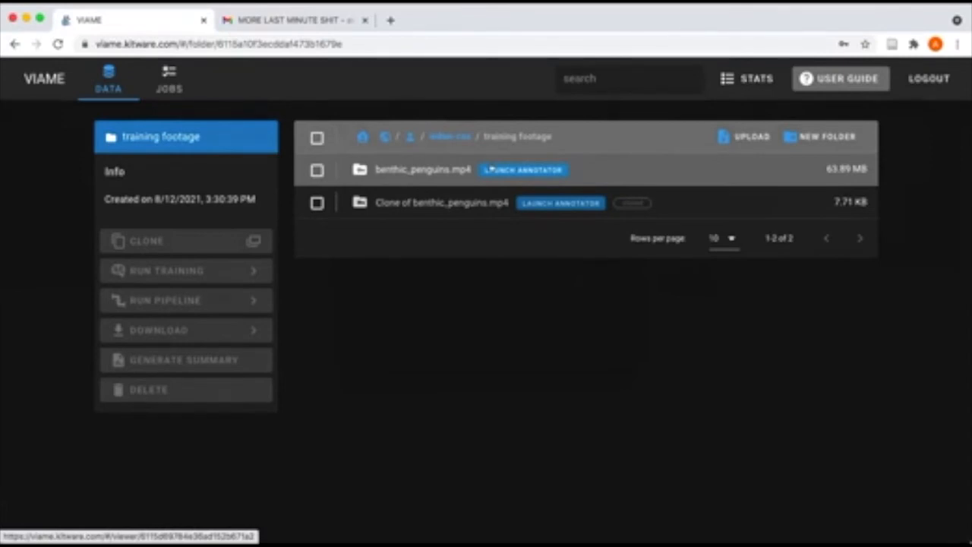
{"action": "left_click", "coordinate": [489, 168]}
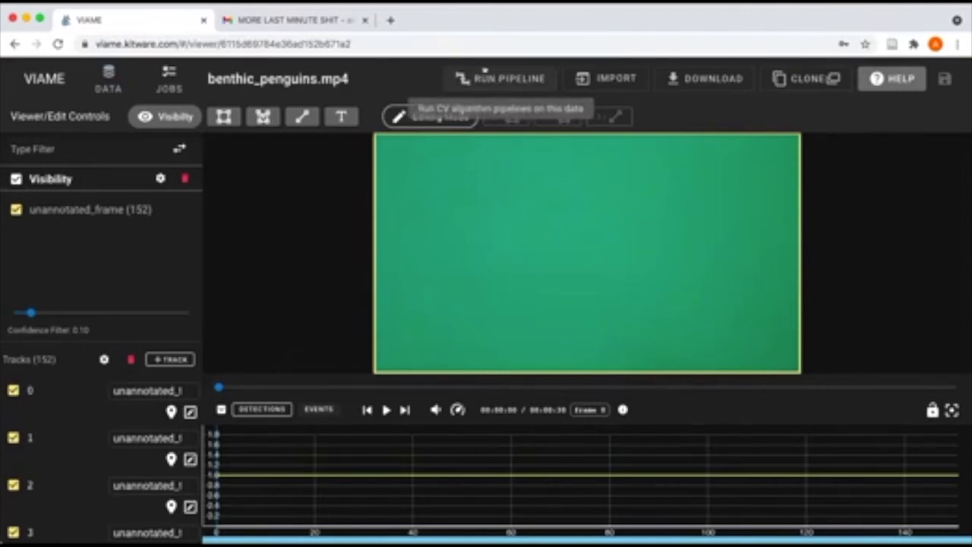
{"action": "left_click", "coordinate": [484, 72]}
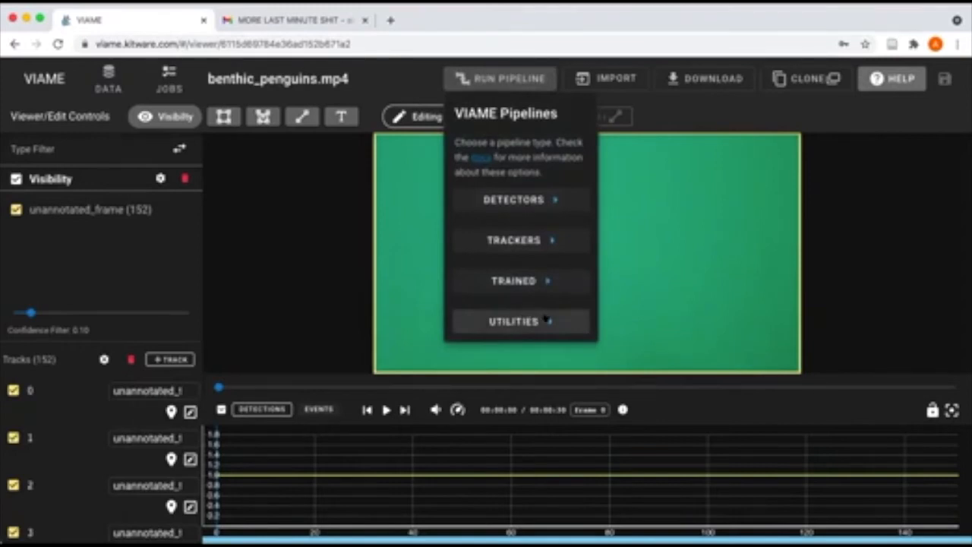
{"action": "left_click", "coordinate": [575, 322]}
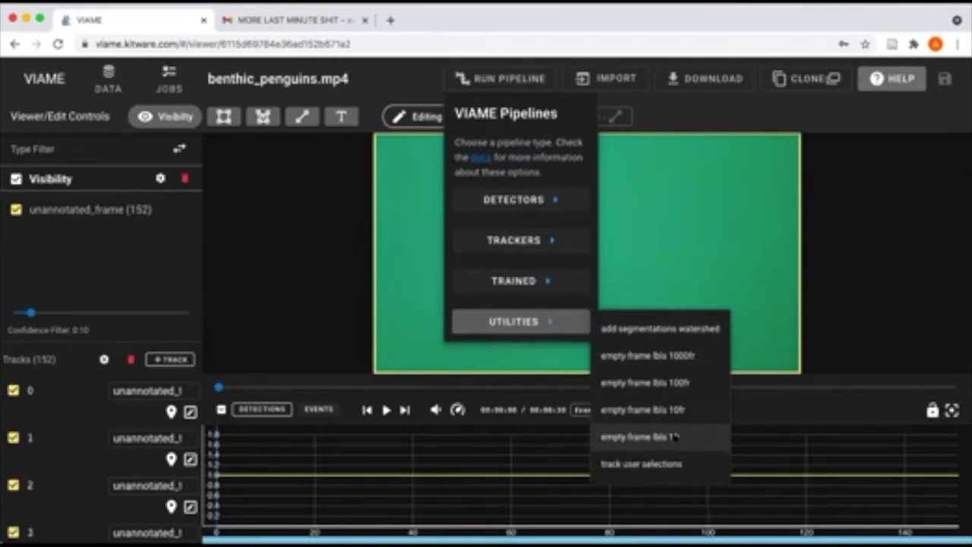
{"action": "left_click", "coordinate": [289, 263]}
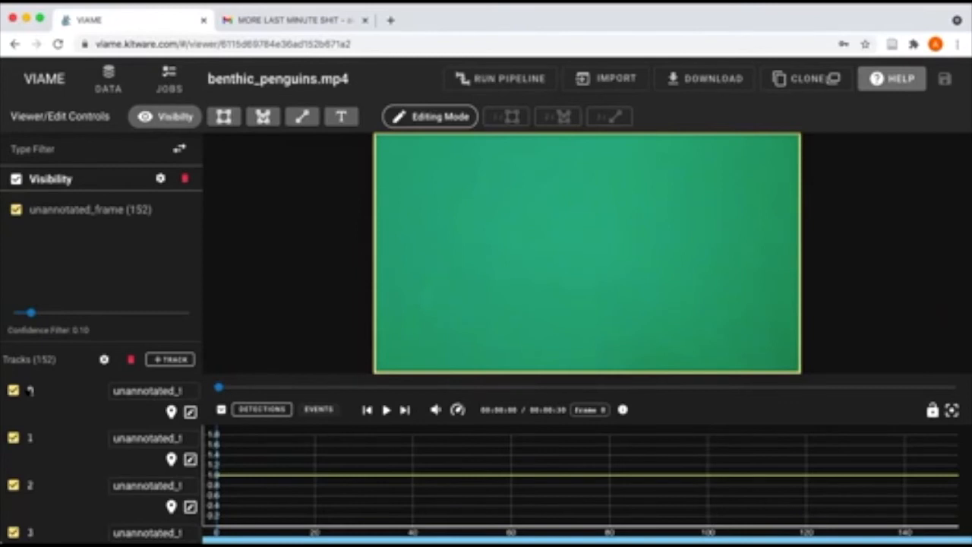
{"action": "left_click", "coordinate": [97, 399]}
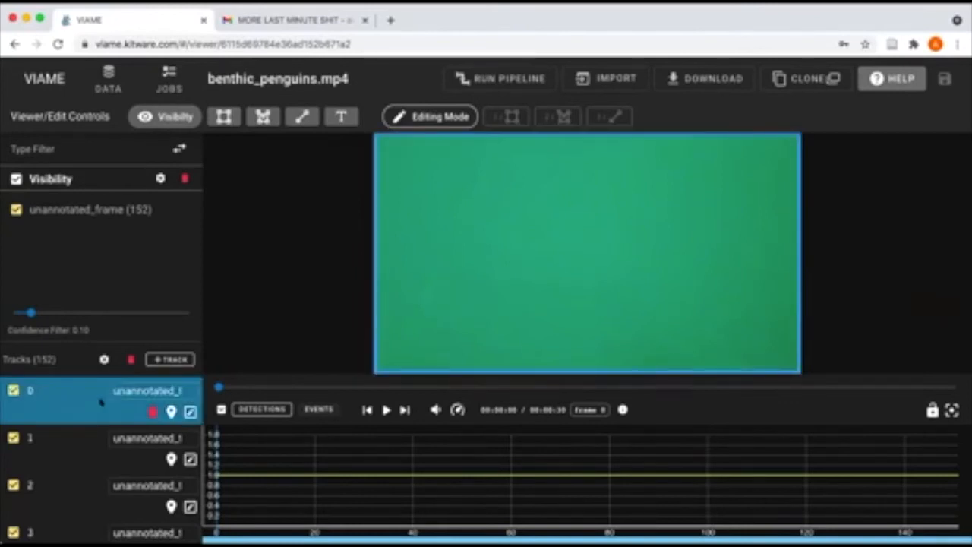
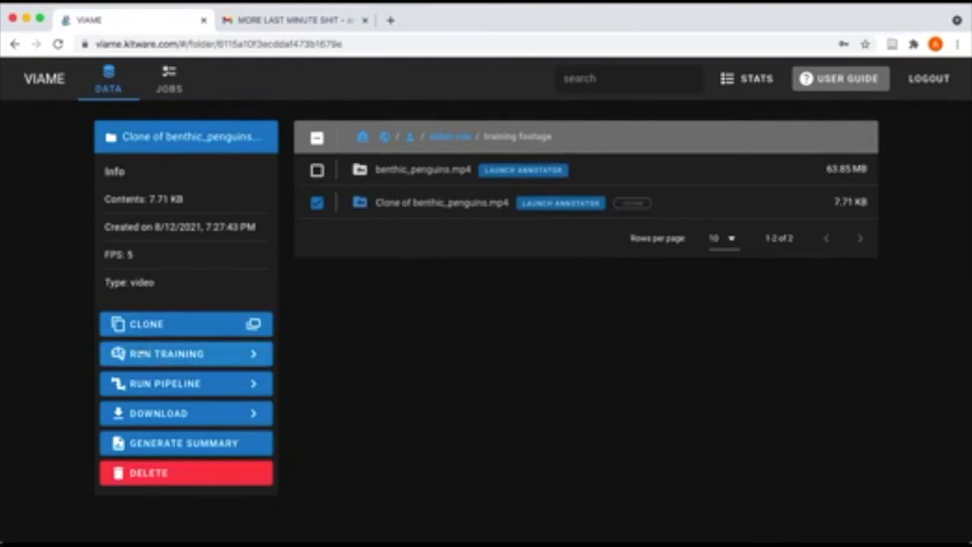
Open the training setup for the selected clone of benthic_penguins.mp4 and name the output pengu_detector
{"action": "left_click", "coordinate": [138, 353]}
{"action": "left_click", "coordinate": [353, 383]}
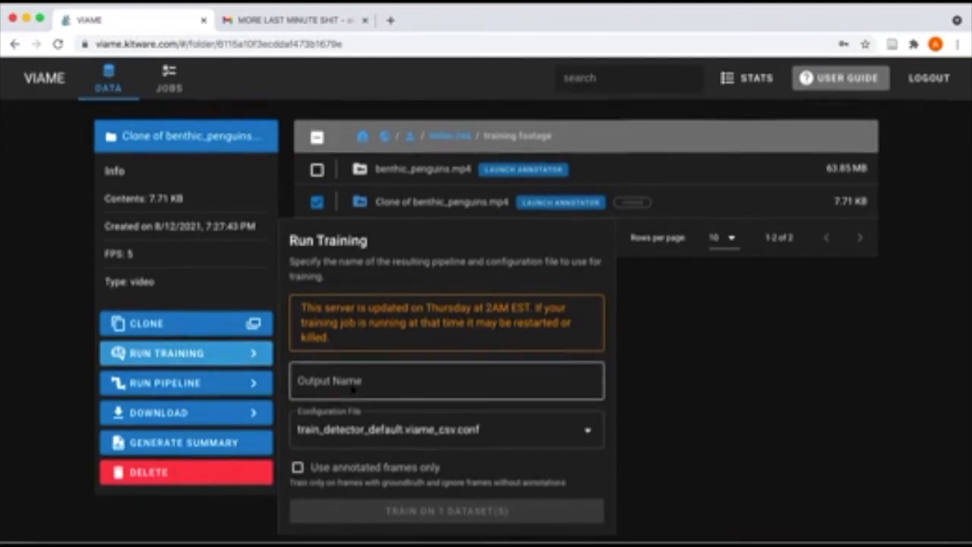
{"action": "left_click", "coordinate": [353, 385]}
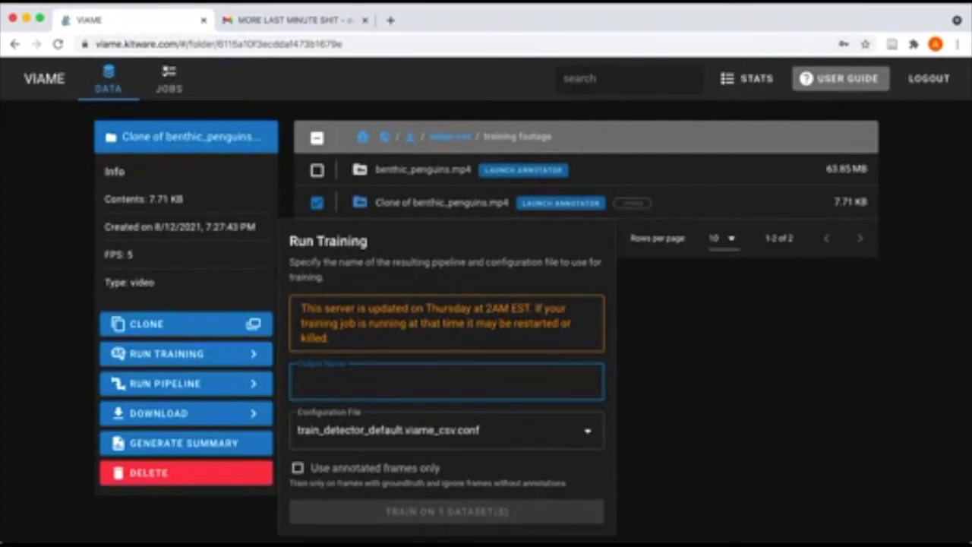
{"action": "type", "text": "pengu"}
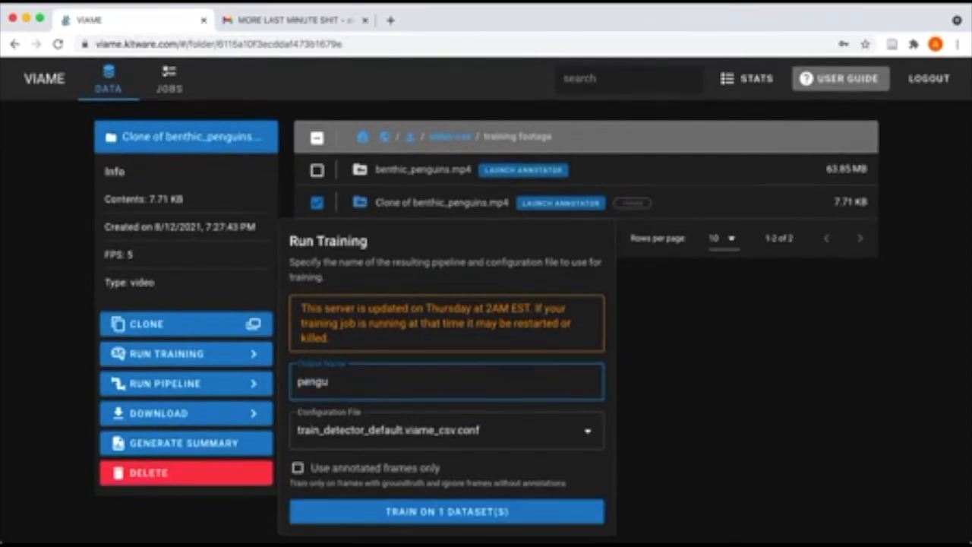
{"action": "type", "text": "_detector"}
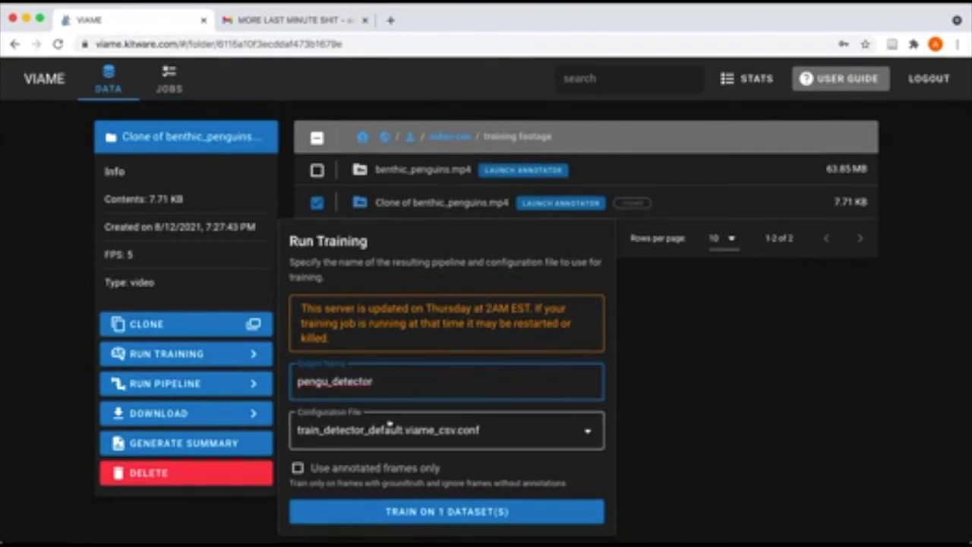
Examine the available training configuration files for detectors, frame classifiers and object classifiers, keeping train_detector_default.viame_csv.conf selected
{"action": "left_click", "coordinate": [585, 429]}
{"action": "scroll", "coordinate": [483, 372], "scroll_direction": "down", "scroll_amount": 5}
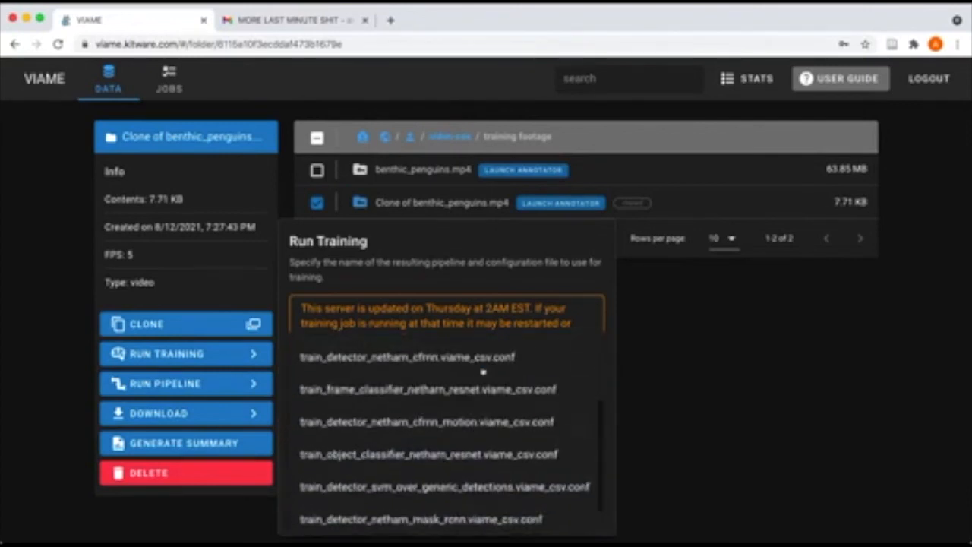
{"action": "scroll", "coordinate": [474, 393], "scroll_direction": "up", "scroll_amount": 5}
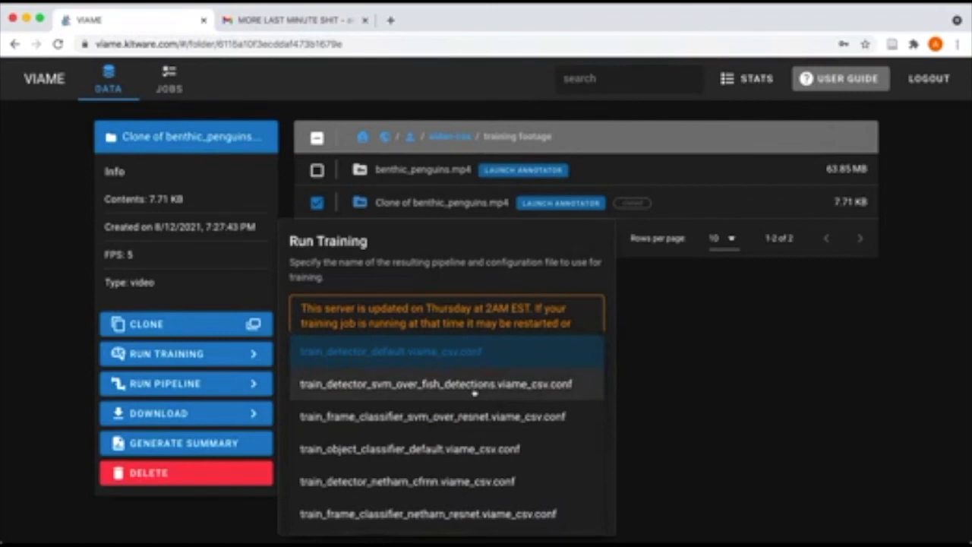
{"action": "scroll", "coordinate": [474, 393], "scroll_direction": "down", "scroll_amount": 1}
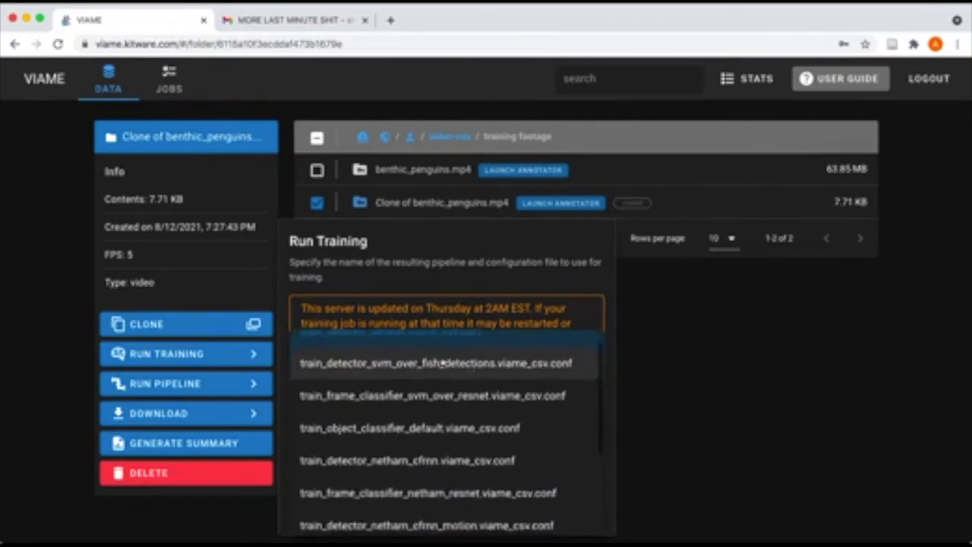
{"action": "scroll", "coordinate": [356, 351], "scroll_direction": "up", "scroll_amount": 1}
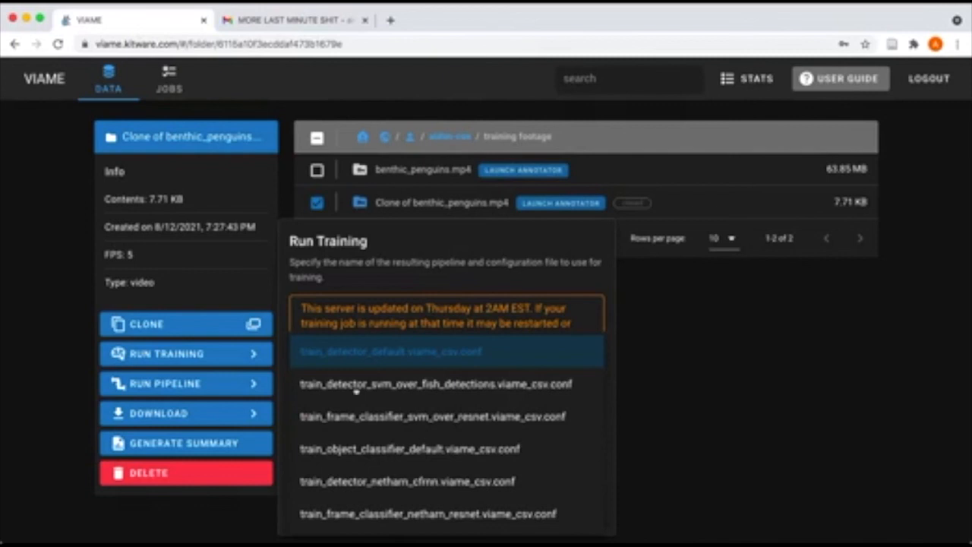
{"action": "scroll", "coordinate": [361, 401], "scroll_direction": "down", "scroll_amount": 1}
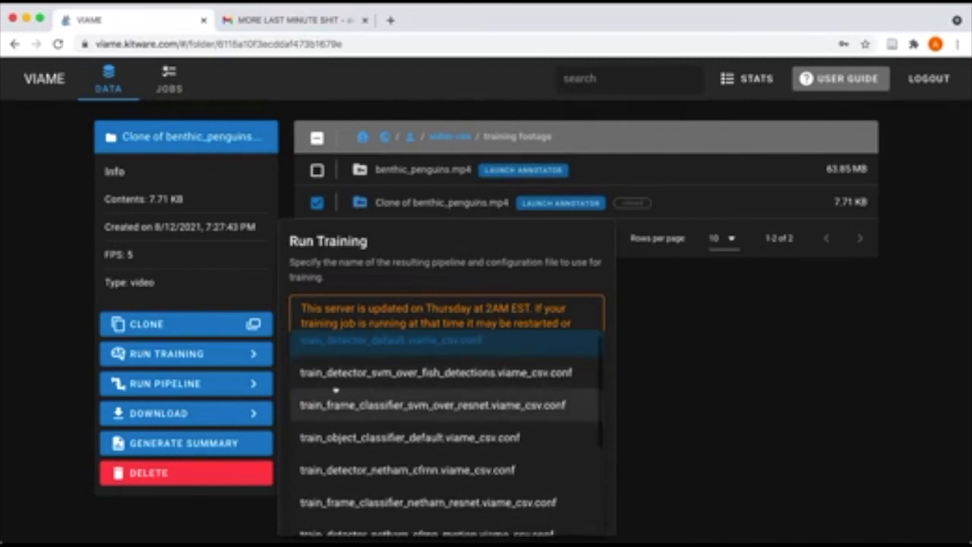
{"action": "scroll", "coordinate": [375, 414], "scroll_direction": "down", "scroll_amount": 1}
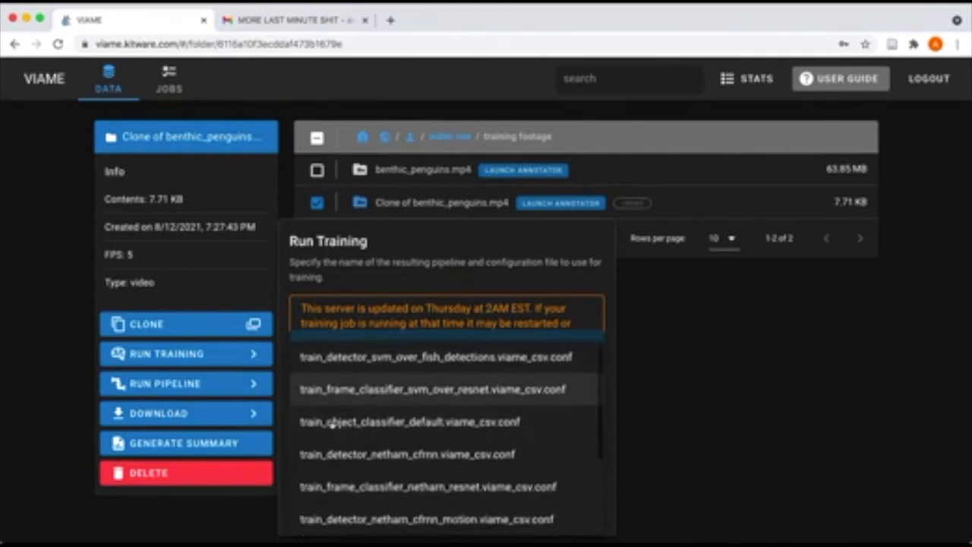
{"action": "scroll", "coordinate": [356, 424], "scroll_direction": "down", "scroll_amount": 2}
{"action": "scroll", "coordinate": [361, 395], "scroll_direction": "up", "scroll_amount": 4}
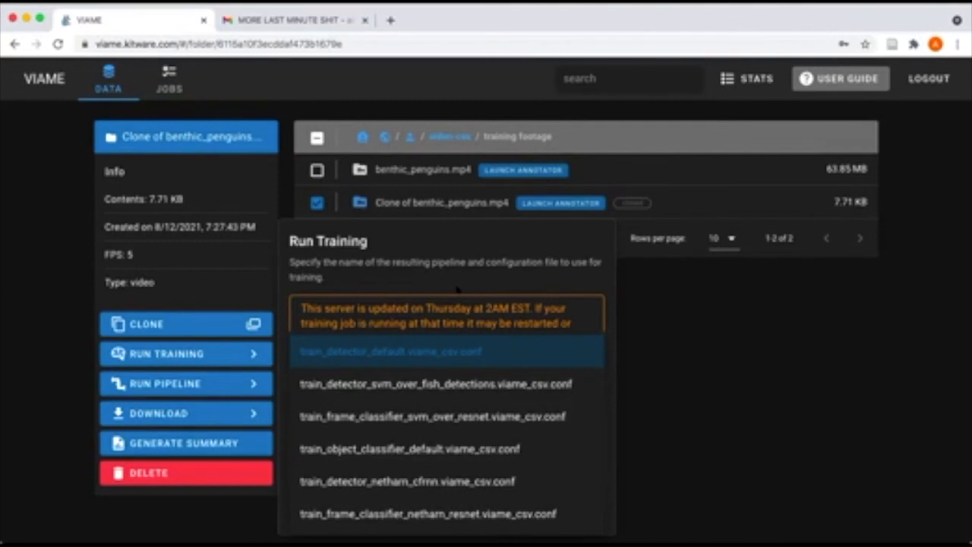
{"action": "left_click", "coordinate": [395, 281]}
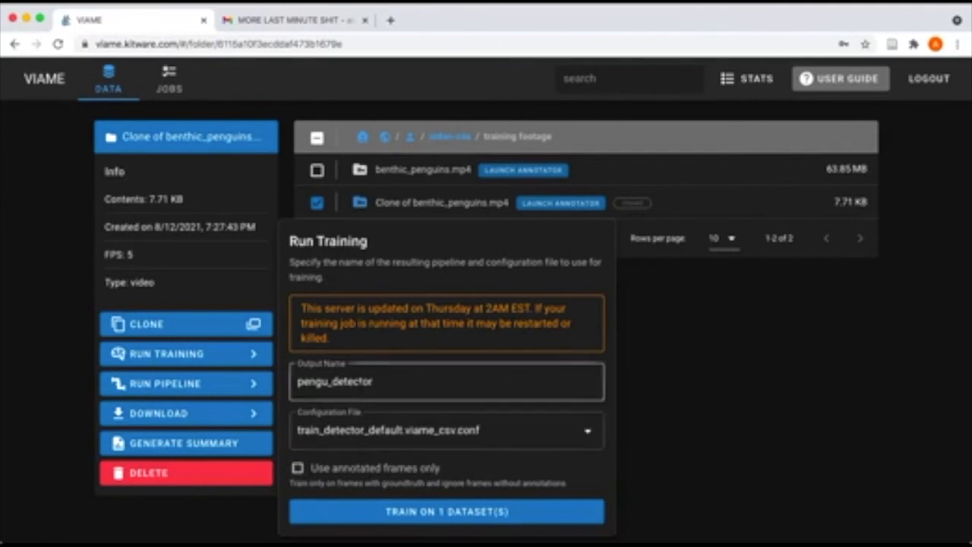
Select train_frame_classifier_svm_over_resnet.viame_csv.conf as the training configuration and close the training setup without starting a run
{"action": "left_click", "coordinate": [366, 429]}
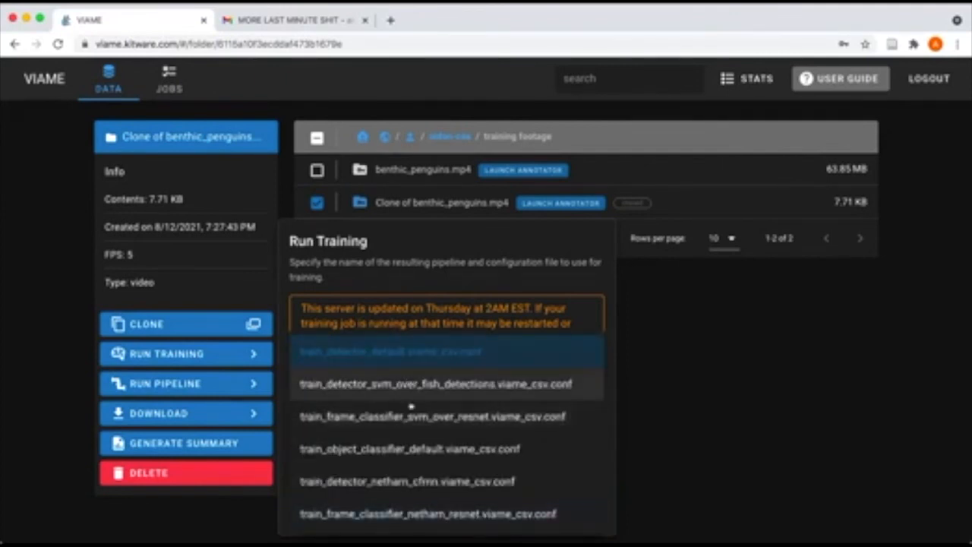
{"action": "scroll", "coordinate": [438, 412], "scroll_direction": "down", "scroll_amount": 1}
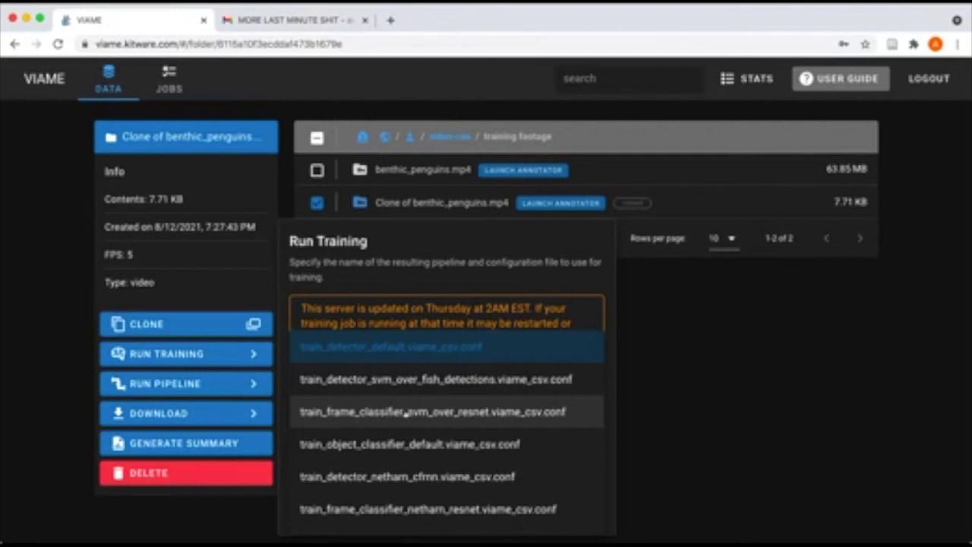
{"action": "left_click", "coordinate": [407, 413]}
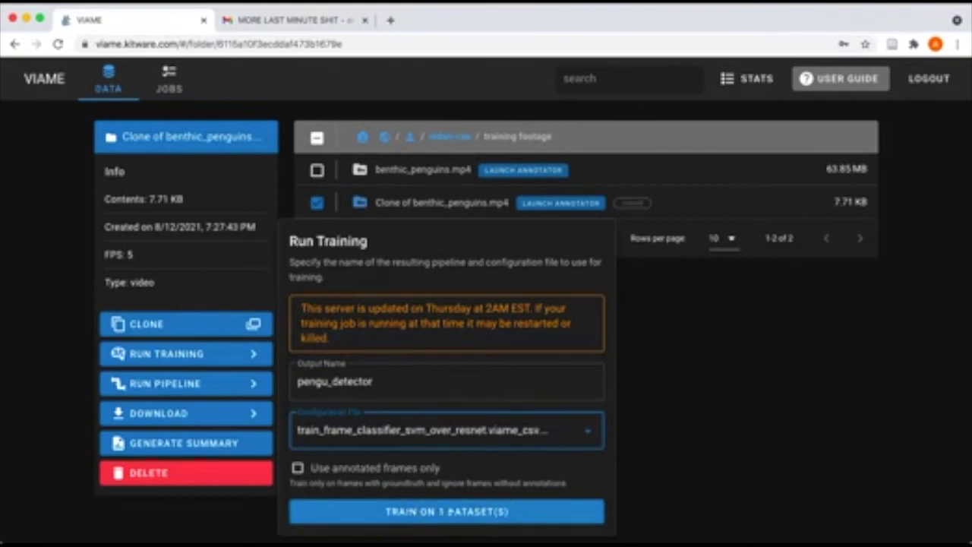
{"action": "left_click", "coordinate": [695, 392]}
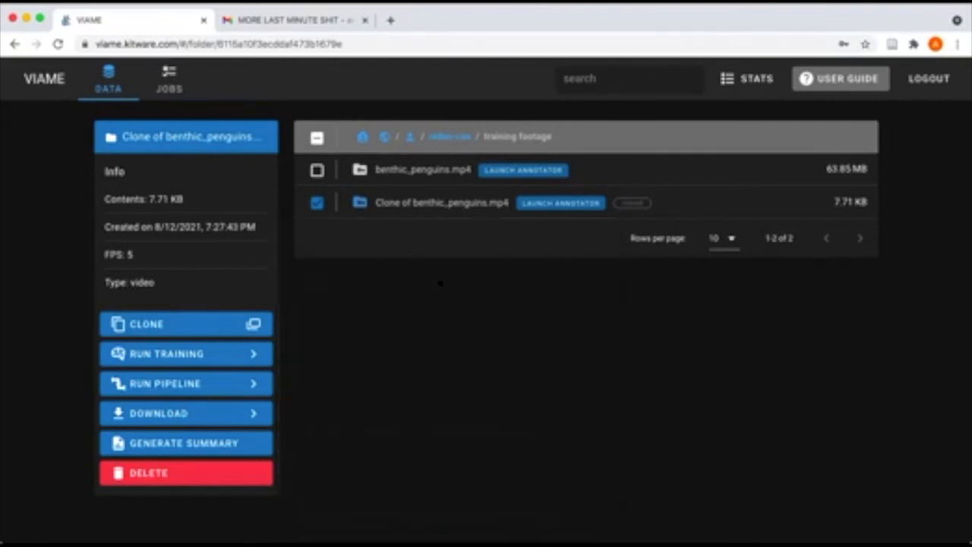
Run the trained penguin_detector pipeline on benthic_penguins.mp4 only, dismiss the launch notice and deselect the dataset
{"action": "left_click", "coordinate": [317, 203]}
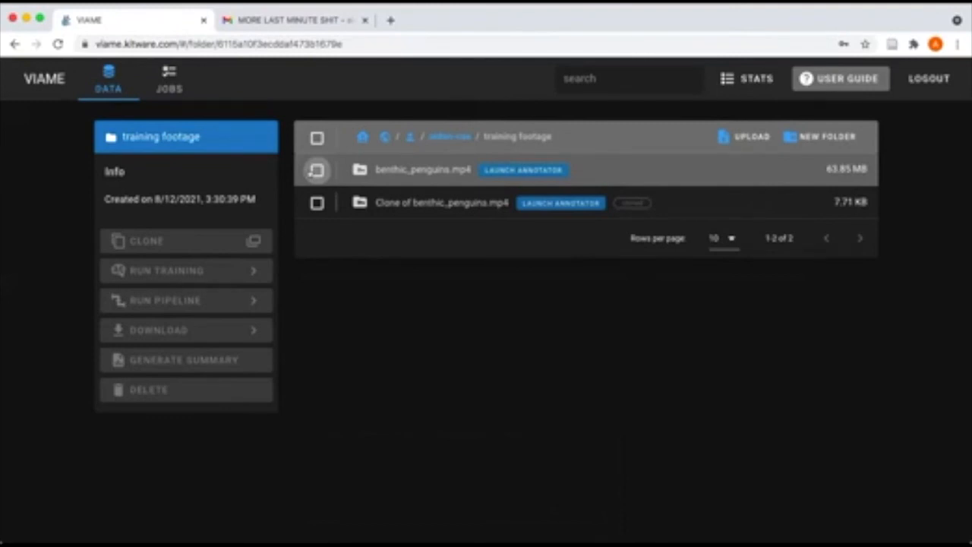
{"action": "left_click", "coordinate": [317, 170]}
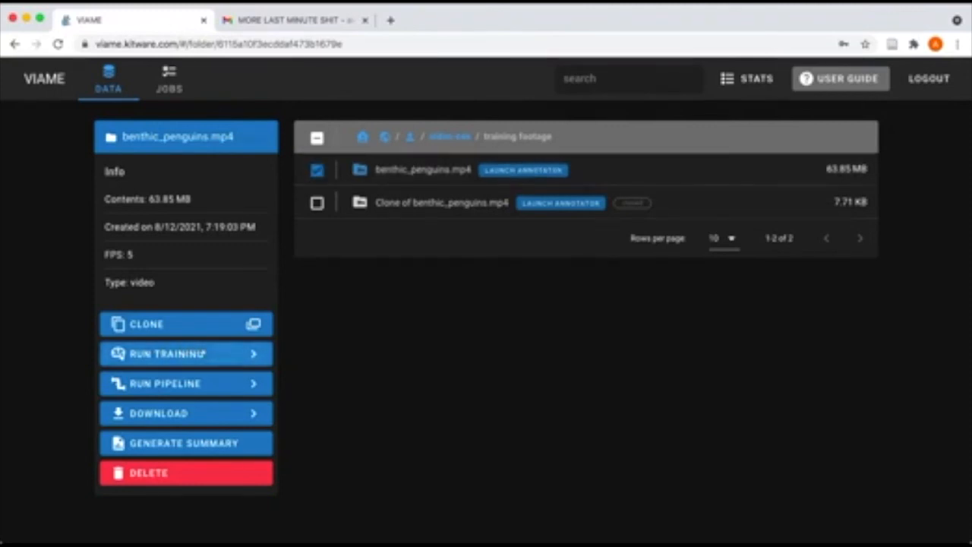
{"action": "left_click", "coordinate": [150, 383]}
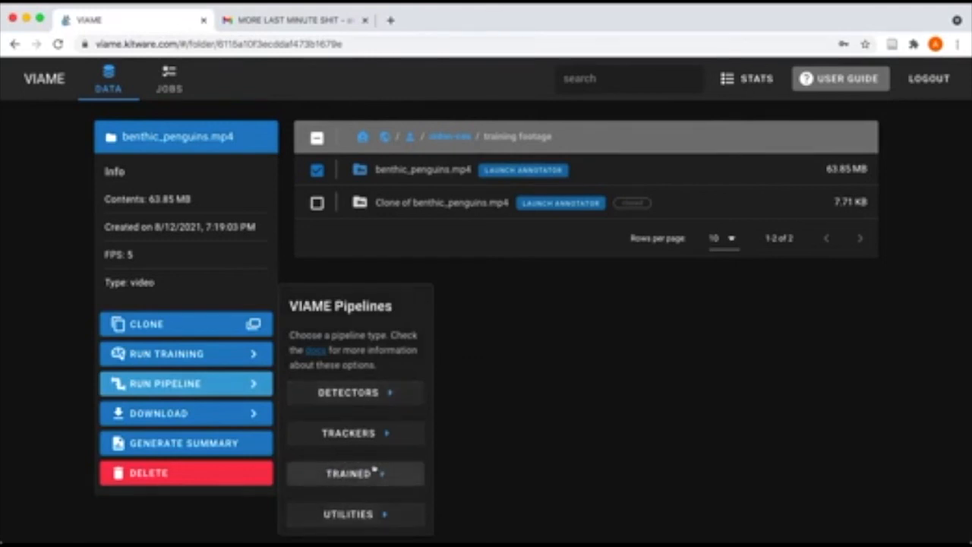
{"action": "left_click", "coordinate": [373, 470]}
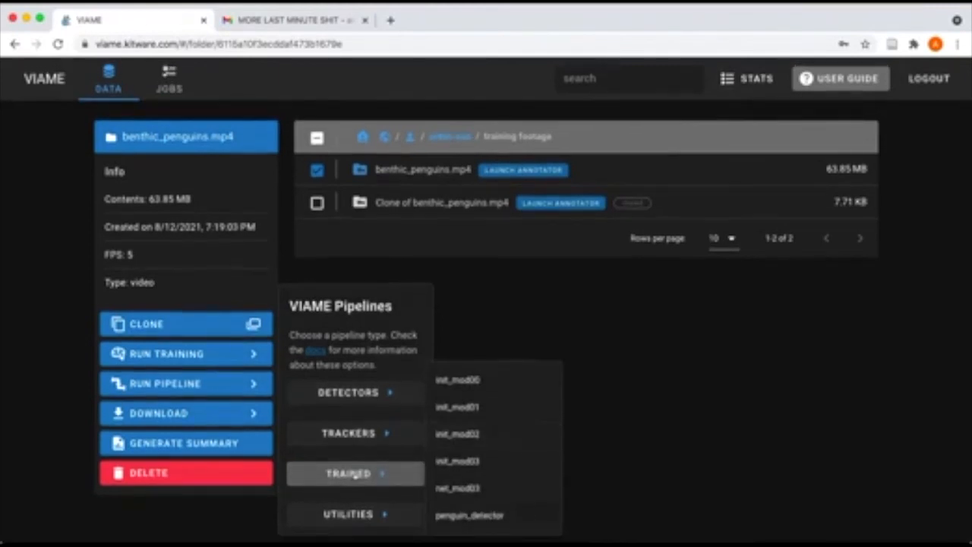
{"action": "left_click", "coordinate": [454, 515]}
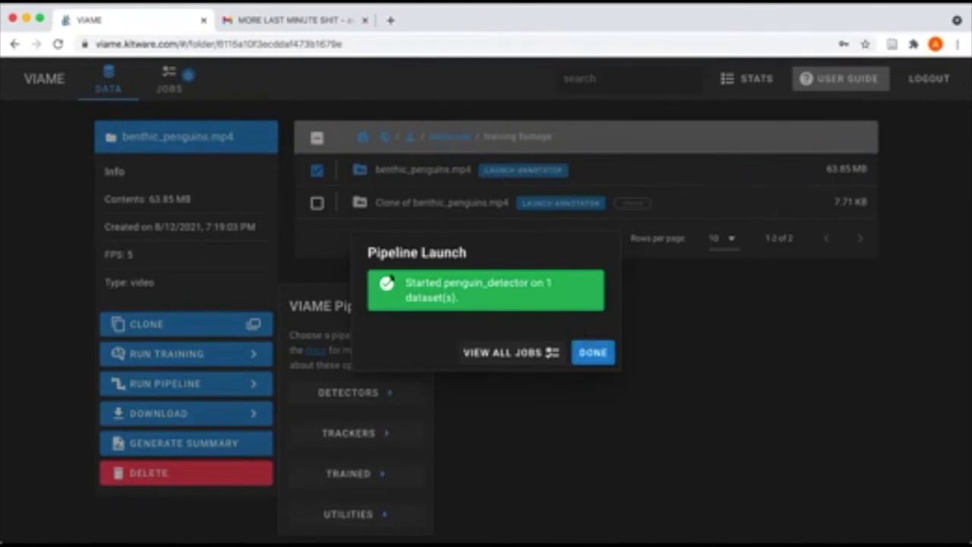
{"action": "left_click", "coordinate": [593, 353]}
{"action": "left_click", "coordinate": [319, 169]}
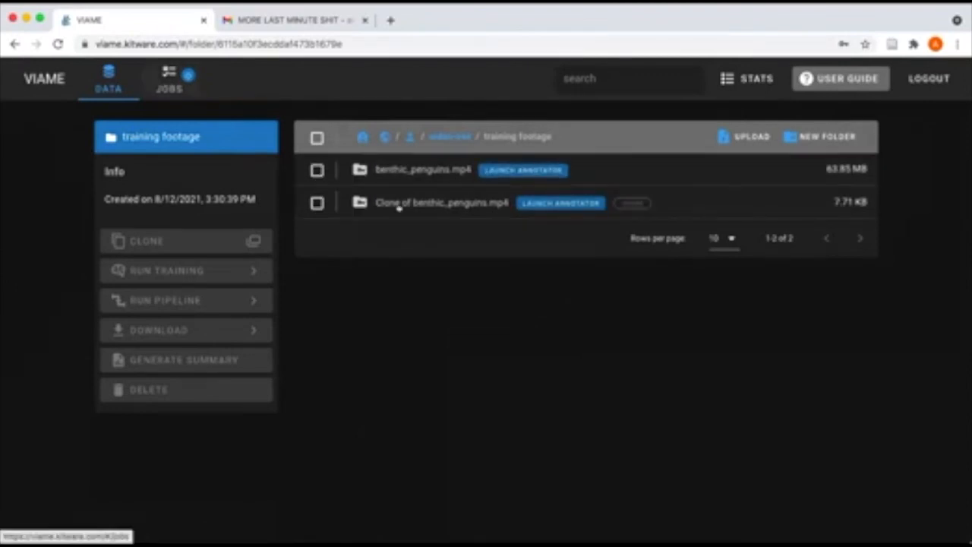
Launch the annotator for the clone of benthic_penguins.mp4 and move the track selection from track 0 to track 2
{"action": "left_click", "coordinate": [546, 205]}
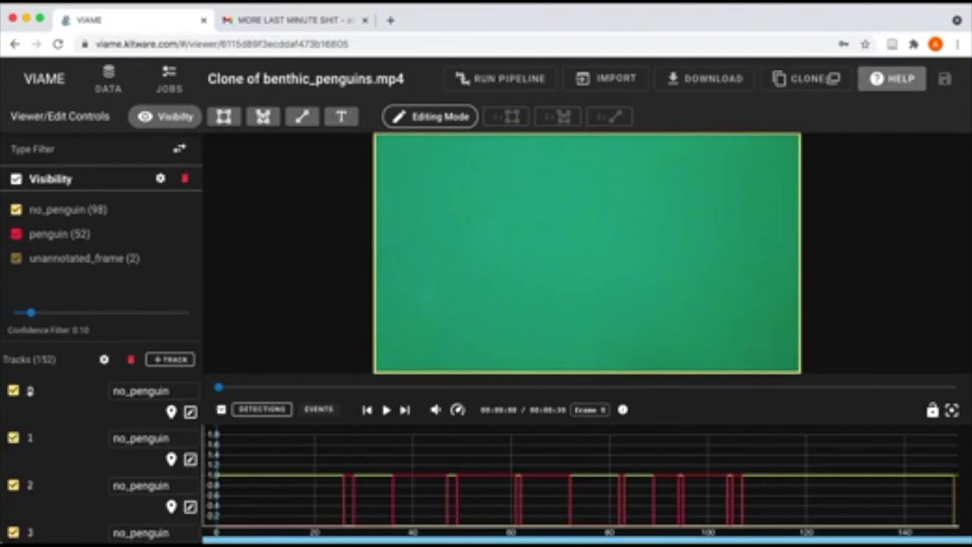
{"action": "left_click", "coordinate": [31, 391]}
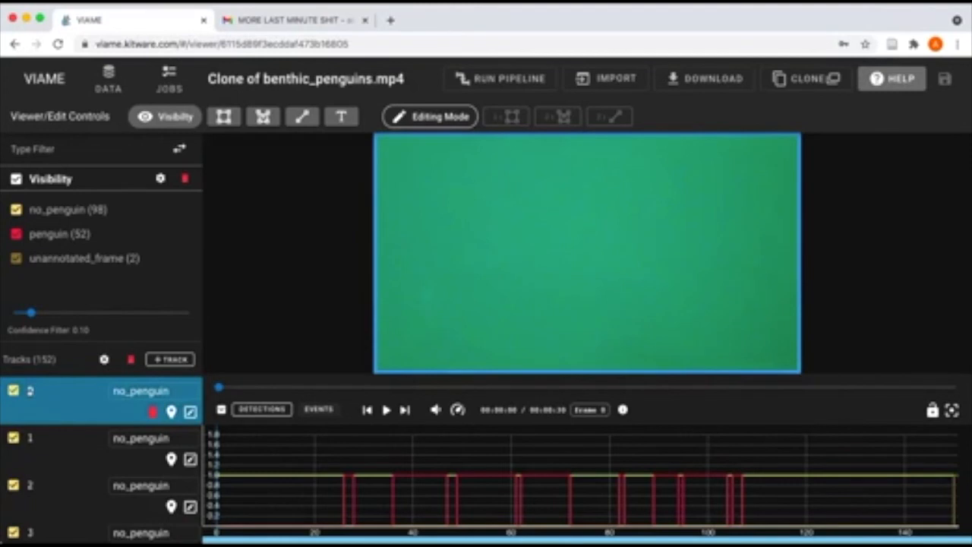
{"action": "key", "text": "Down"}
{"action": "key", "text": "Down"}
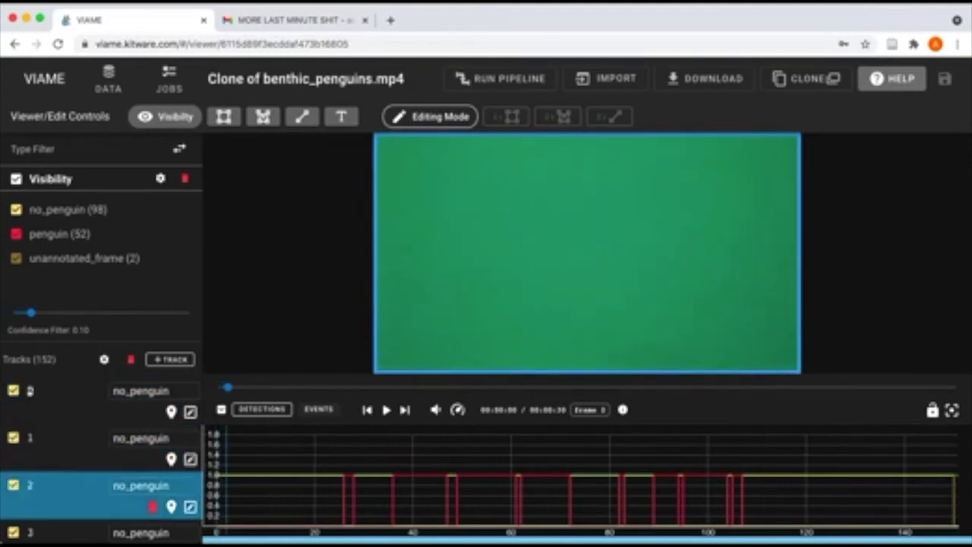
Try the penguin type on track 2 and restore its no_penguin type
{"action": "left_click", "coordinate": [141, 486]}
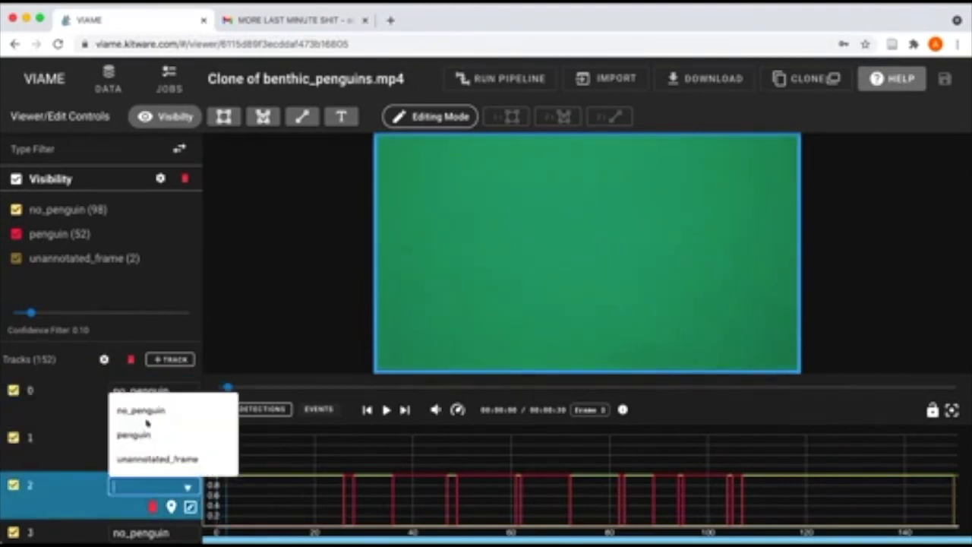
{"action": "left_click", "coordinate": [146, 426]}
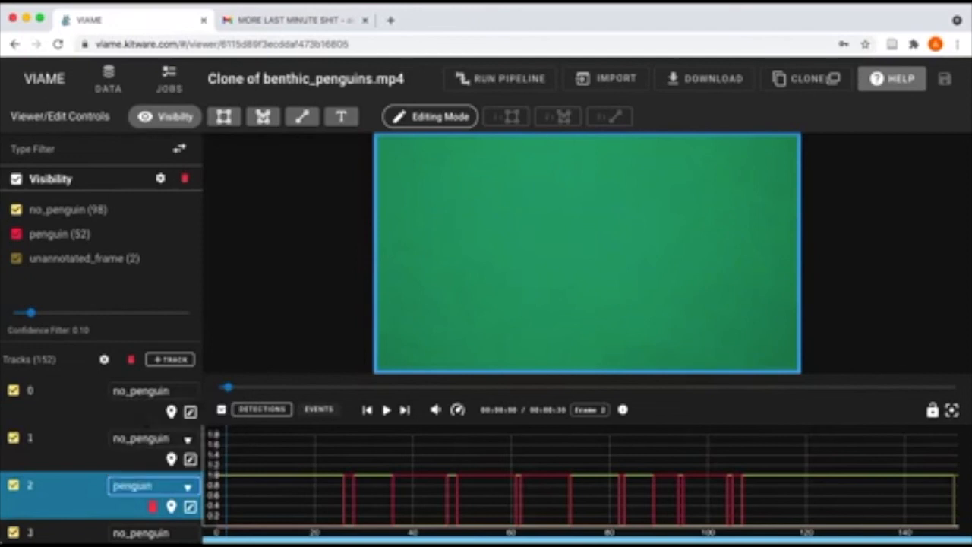
{"action": "key", "text": "Return"}
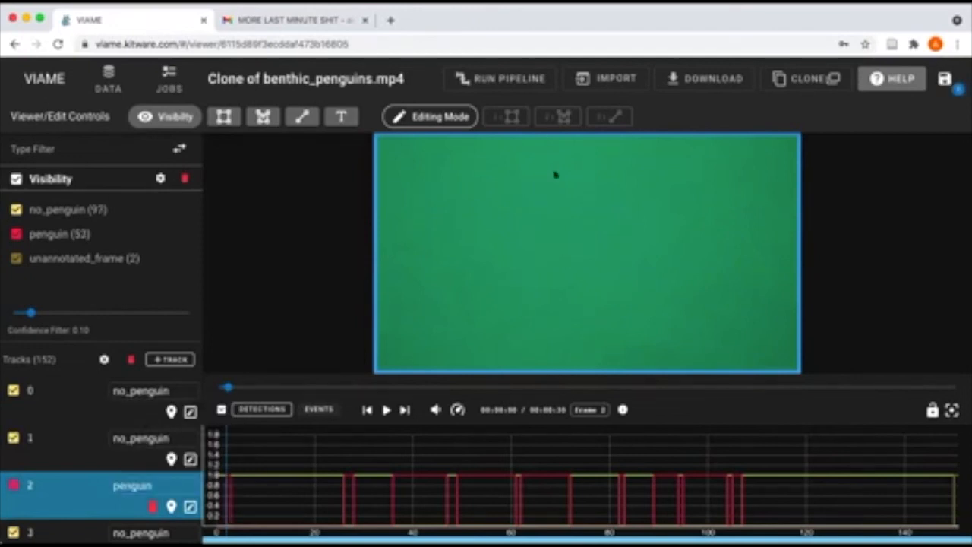
{"action": "left_click", "coordinate": [121, 485]}
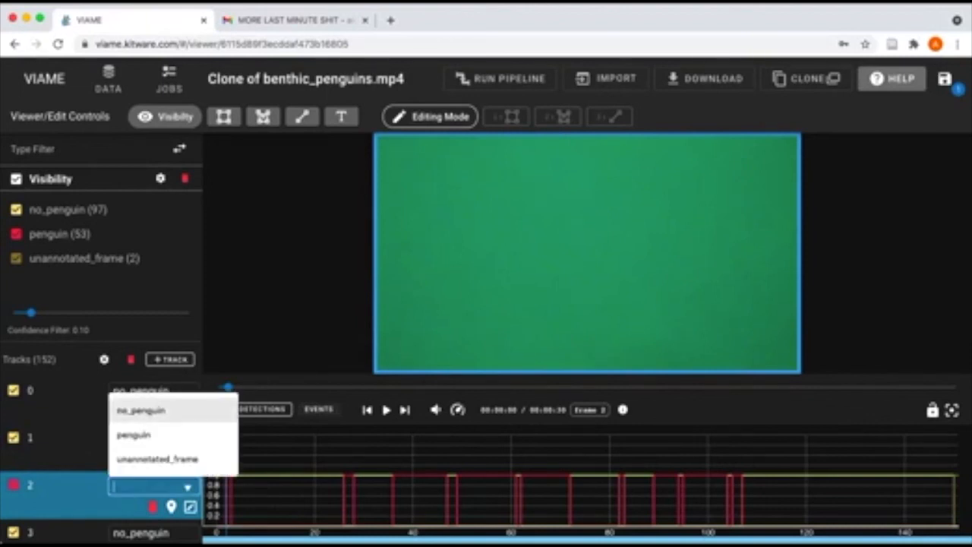
{"action": "left_click", "coordinate": [141, 410]}
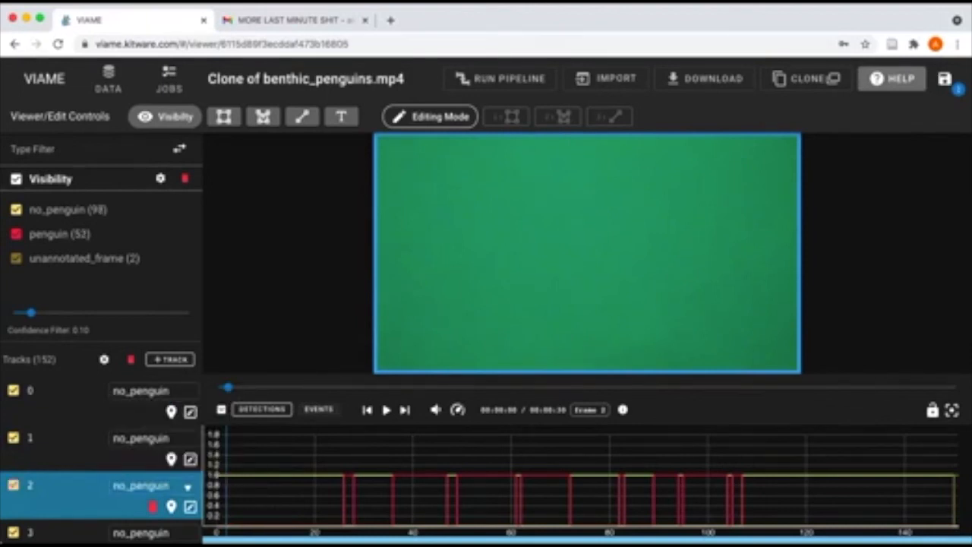